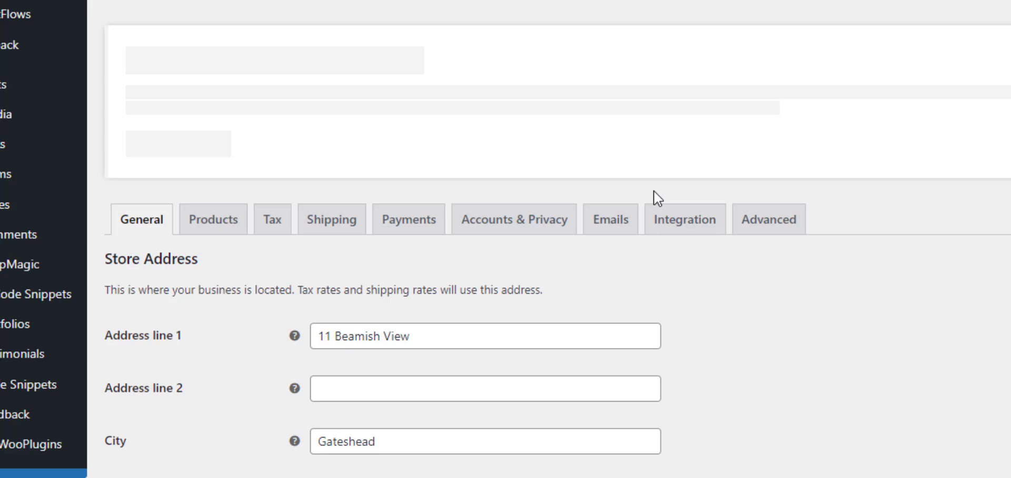
# Set the store currency to Pound sterling (£) — GBP in the general settings and save the change.
pyautogui.scroll(-7, 426, 173)
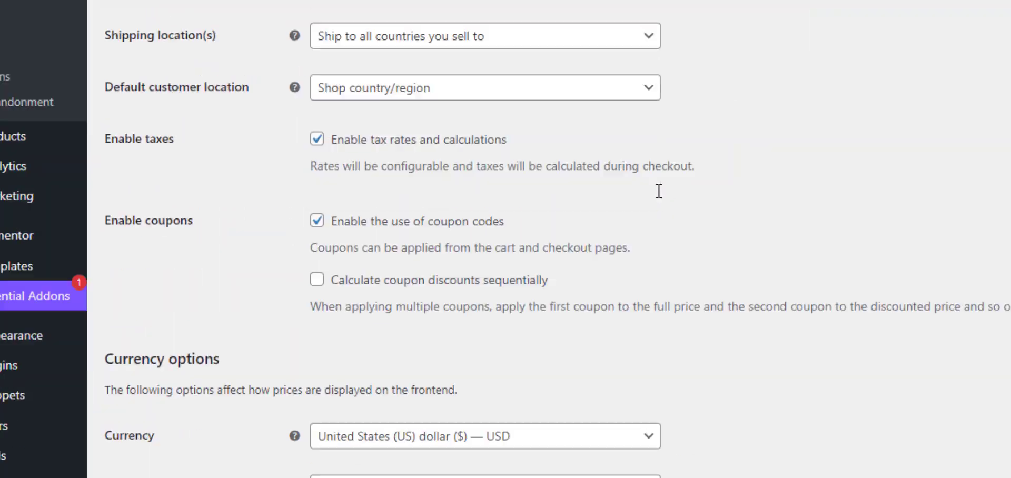
pyautogui.scroll(-1, 659, 191)
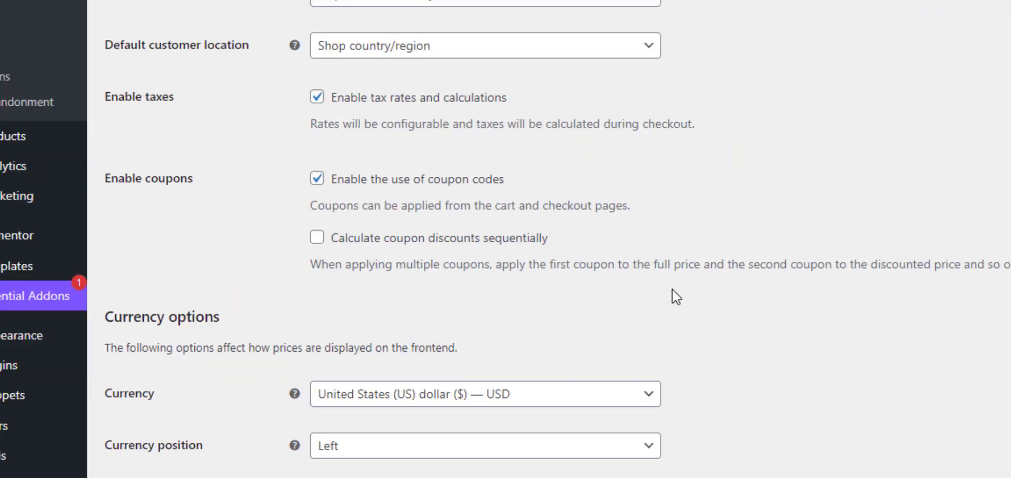
pyautogui.scroll(8, 671, 293)
pyautogui.scroll(-10, 595, 327)
pyautogui.click(555, 339)
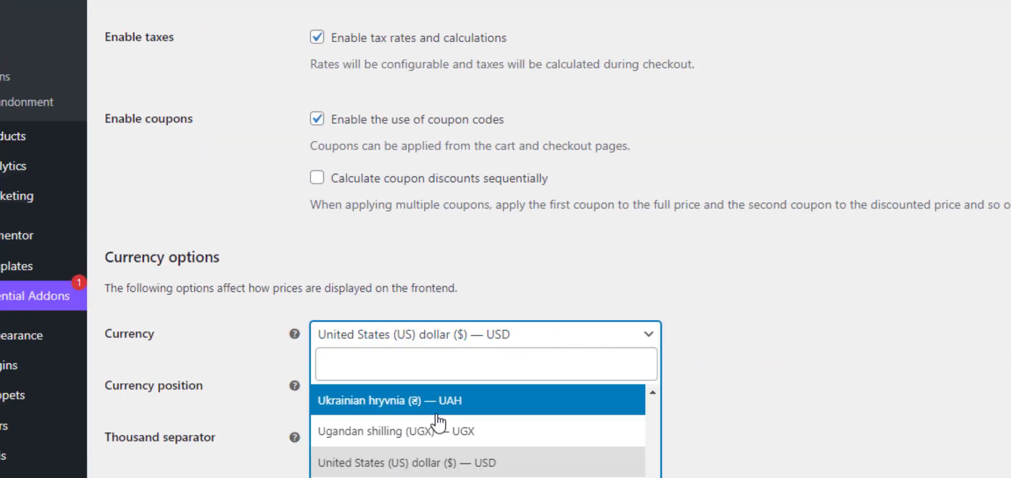
pyautogui.write('gbp')
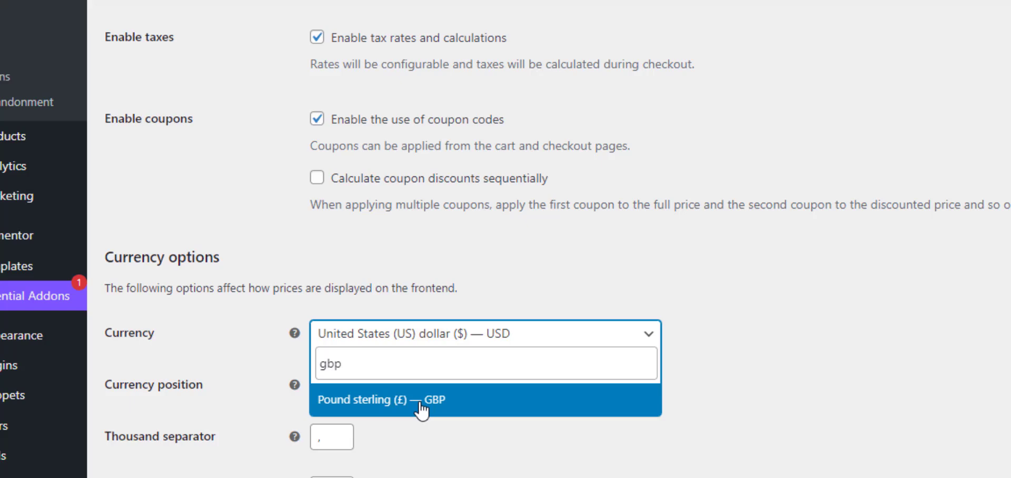
pyautogui.click(421, 409)
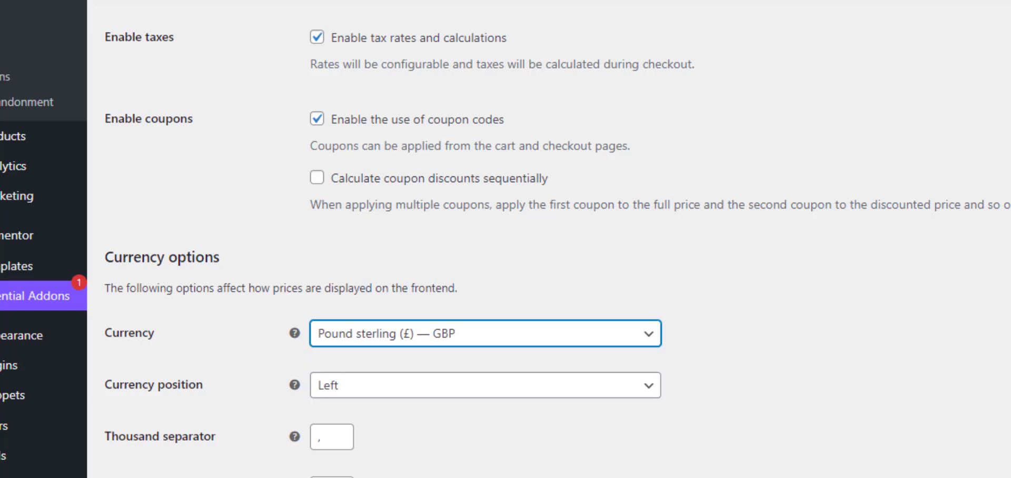
pyautogui.click(700, 347)
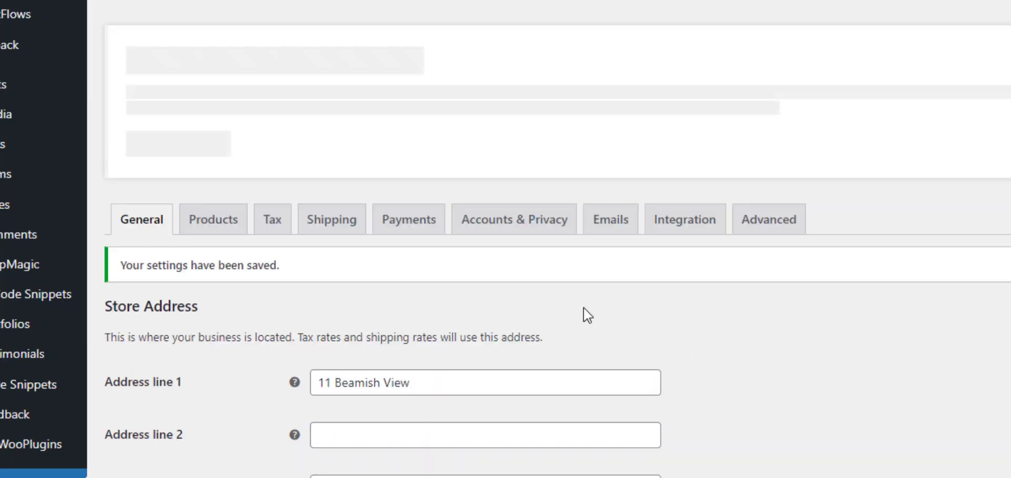
# Open the store's tax options and review how prices are entered and how tax is calculated.
pyautogui.click(283, 225)
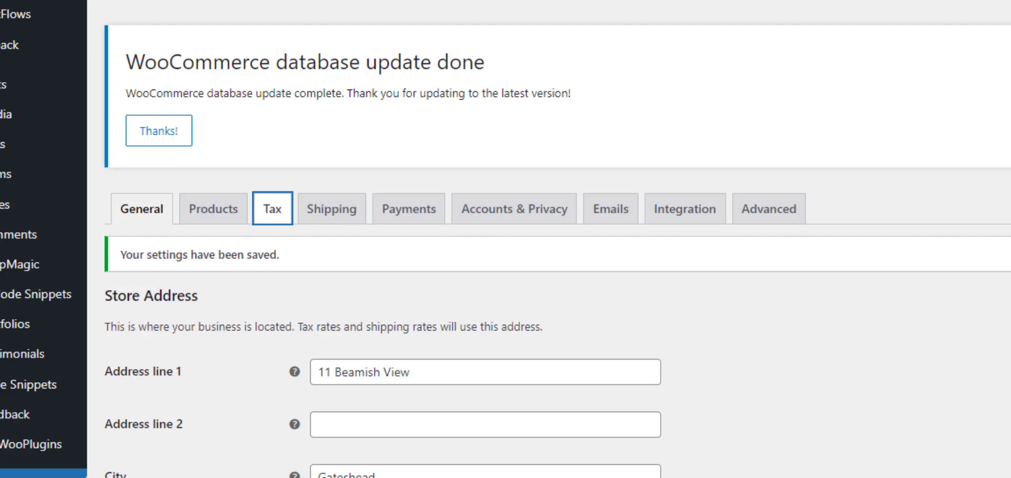
pyautogui.scroll(-5, 506, 239)
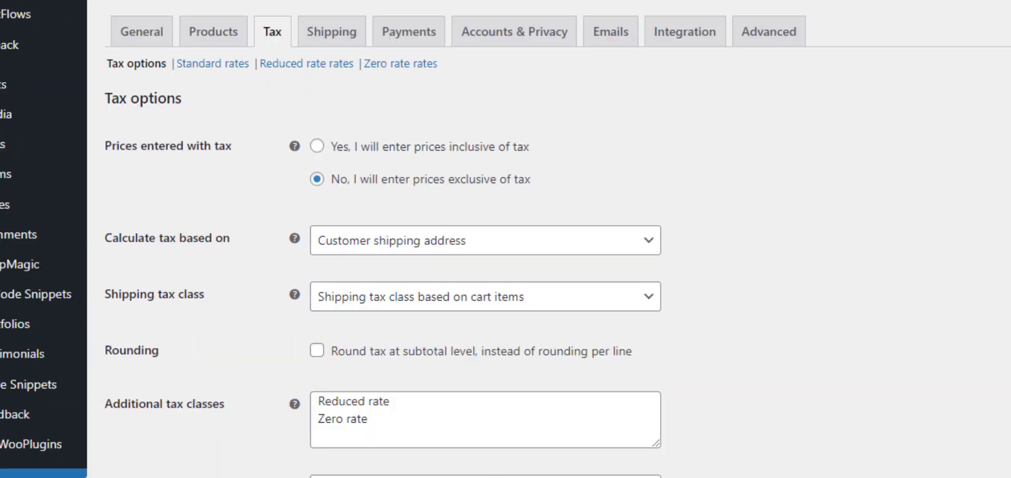
pyautogui.scroll(-3, 264, 164)
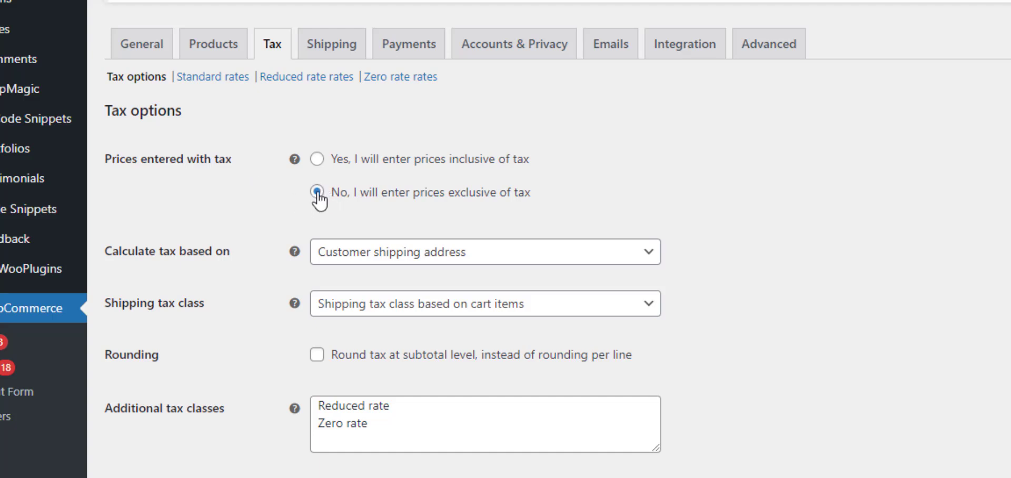
pyautogui.scroll(-1, 318, 193)
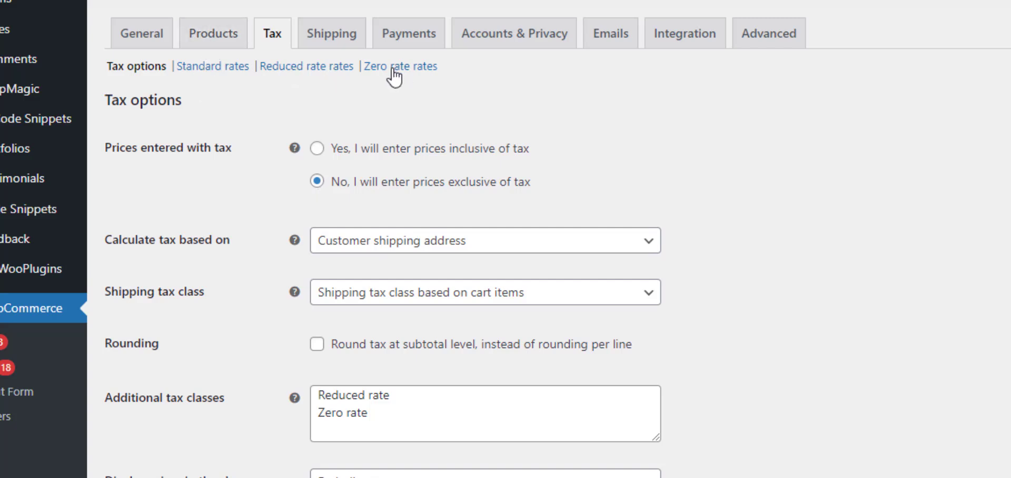
# Open the standard tax rates and examine the country code, rate and tax name of the GB row.
pyautogui.click(209, 70)
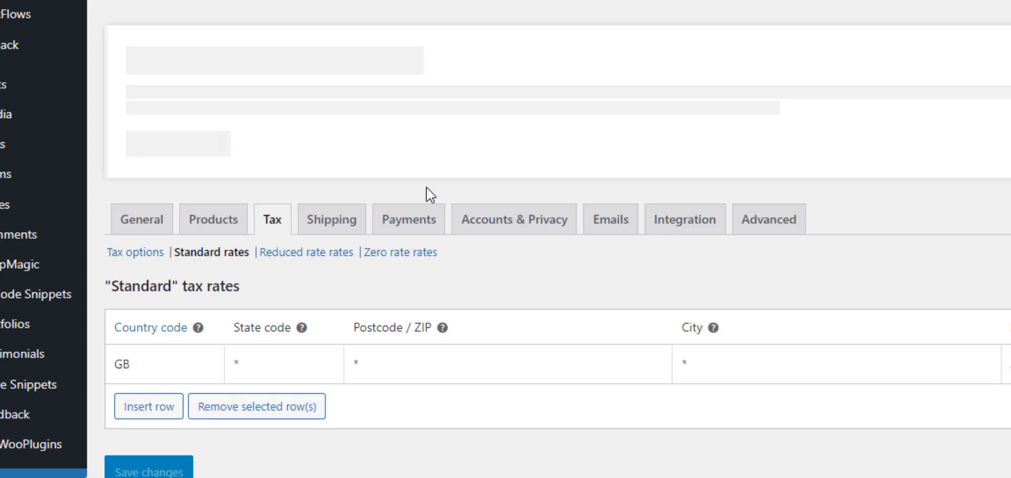
pyautogui.moveTo(137, 368); pyautogui.dragTo(110, 372)
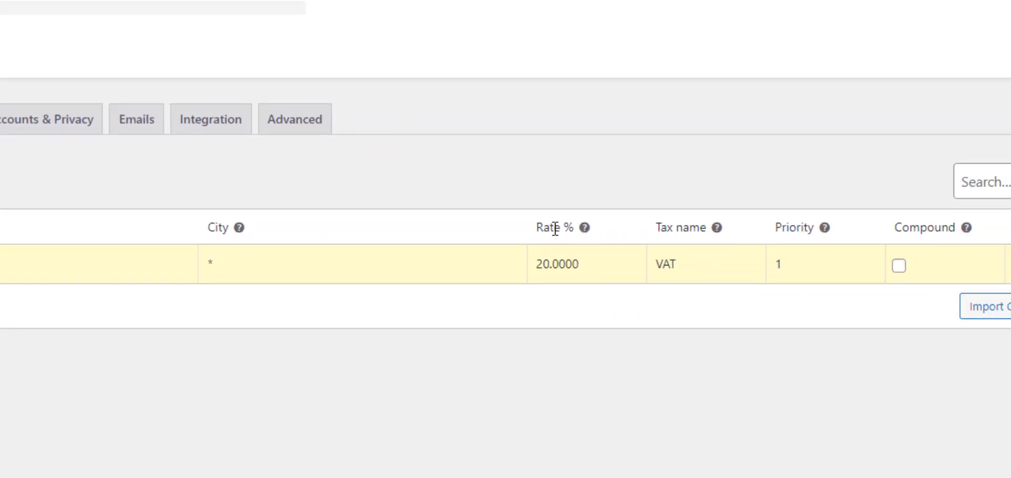
pyautogui.click(662, 264)
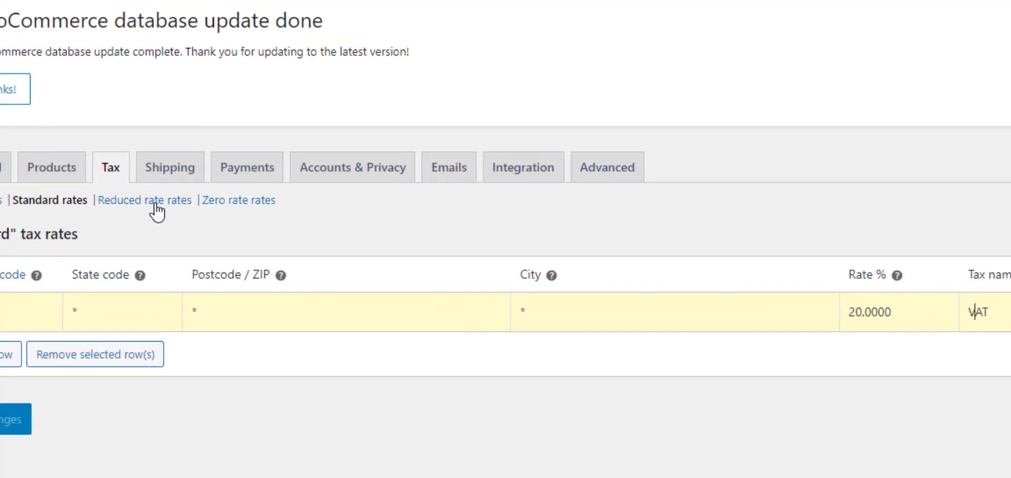
# Rename the GB row's tax in the reduced rate rates to VAT(reduced rate) and save the changes.
pyautogui.click(156, 210)
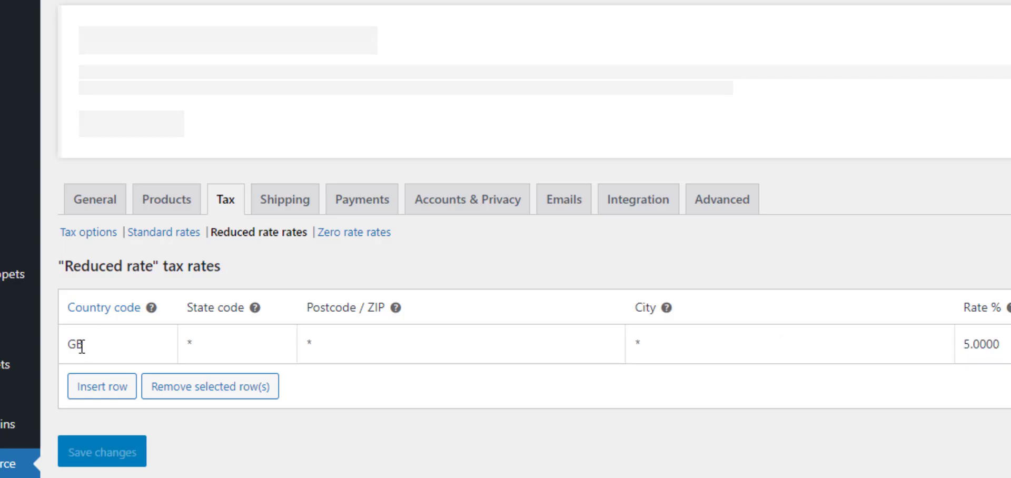
pyautogui.moveTo(81, 343); pyautogui.dragTo(62, 343)
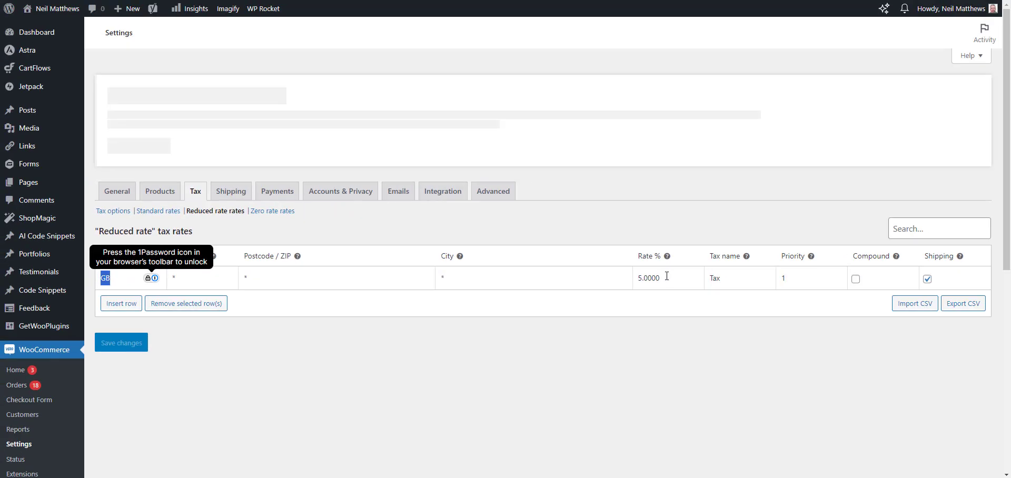
pyautogui.moveTo(837, 299); pyautogui.dragTo(830, 300)
pyautogui.moveTo(711, 279); pyautogui.dragTo(709, 278)
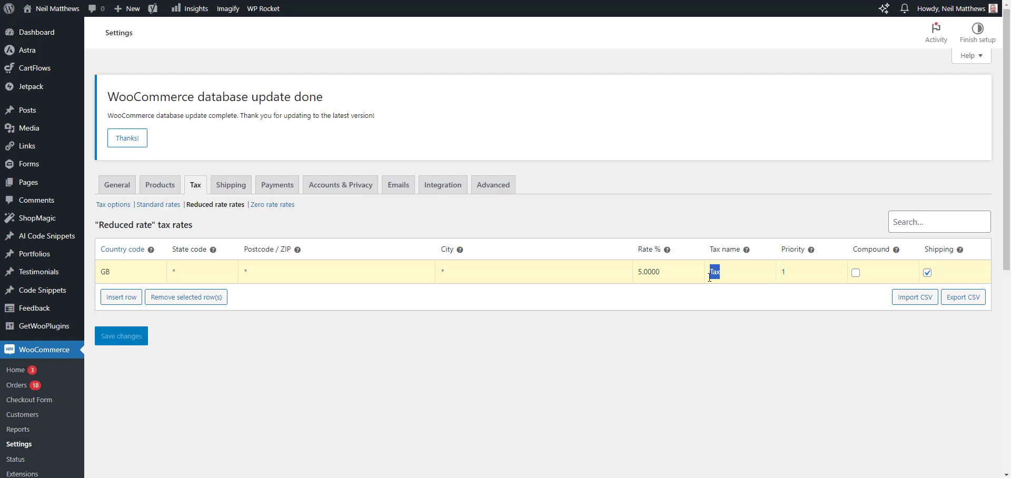
pyautogui.write('VAT(reduced rate)')
pyautogui.click(138, 336)
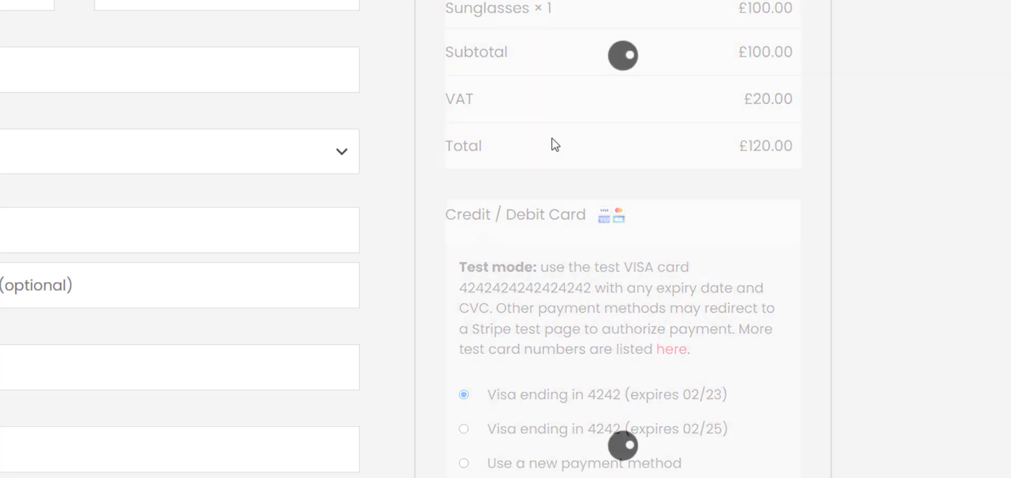
# Examine the subtotal, VAT and total for the Sunglasses order in the checkout's order summary.
pyautogui.scroll(2, 543, 176)
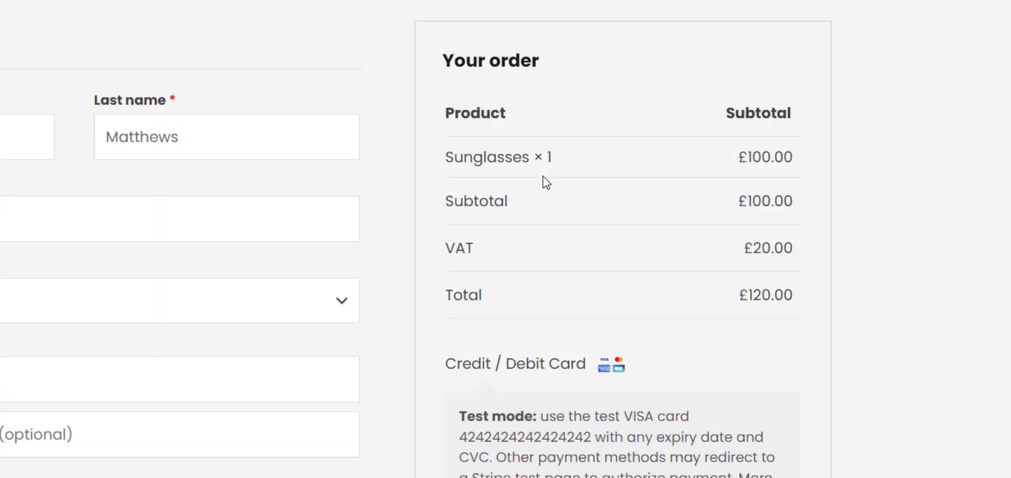
pyautogui.scroll(2, 542, 181)
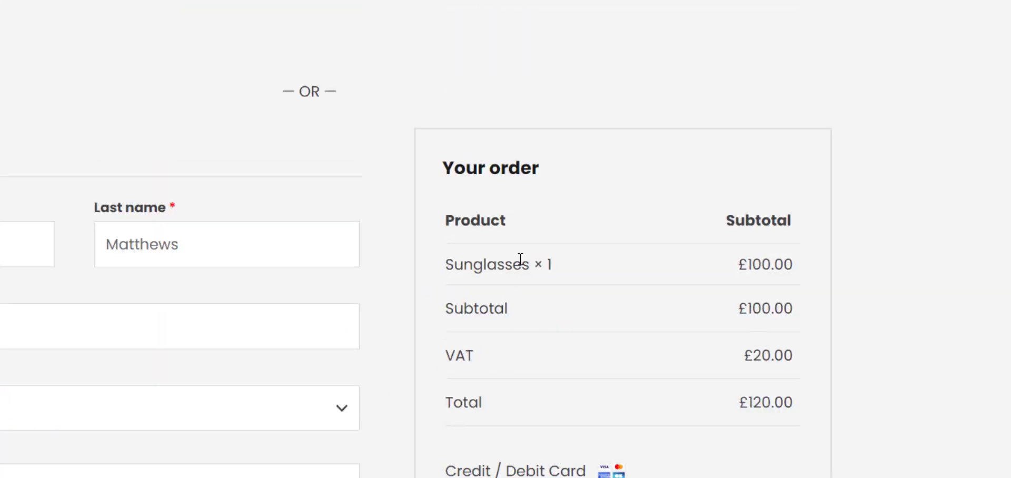
pyautogui.scroll(-3, 483, 348)
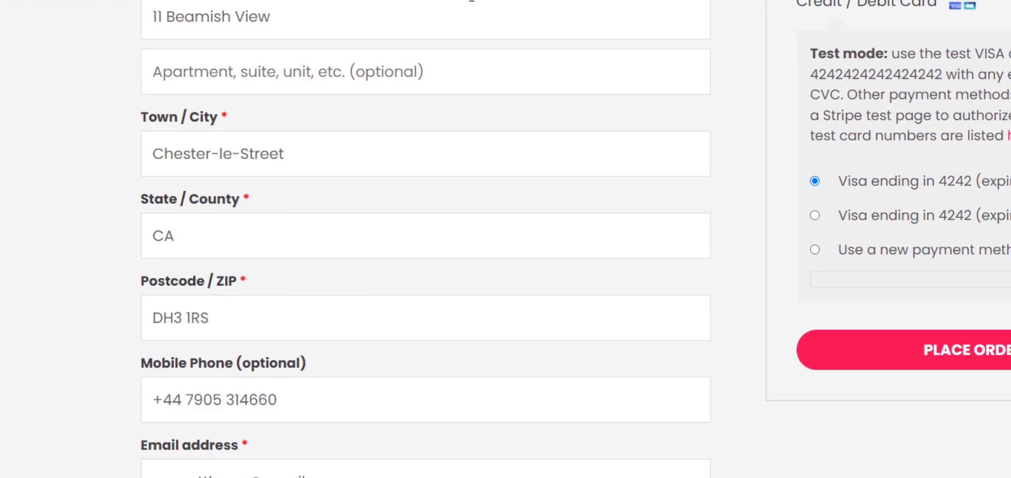
# Switch the checkout country to United States (US) to check the order total, and return it to United Kingdom (UK).
pyautogui.click(472, 0)
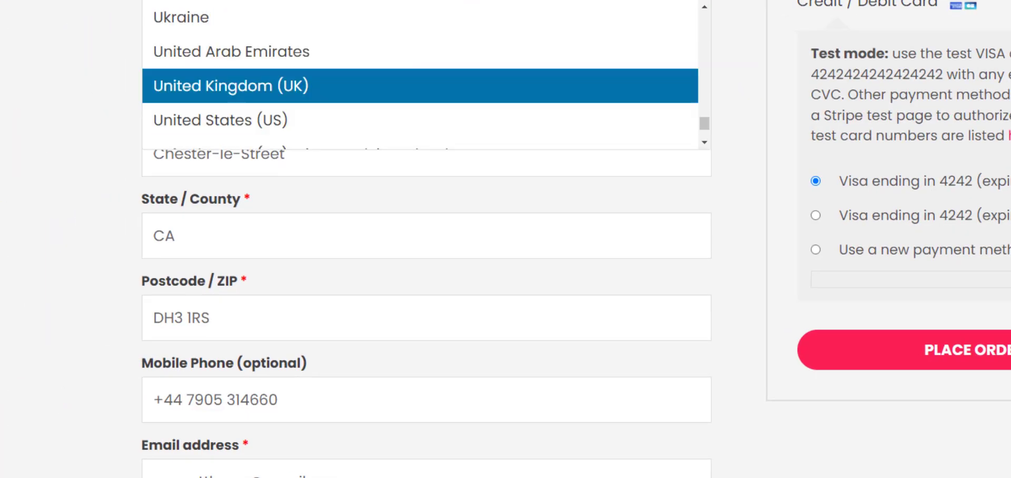
pyautogui.click(490, 121)
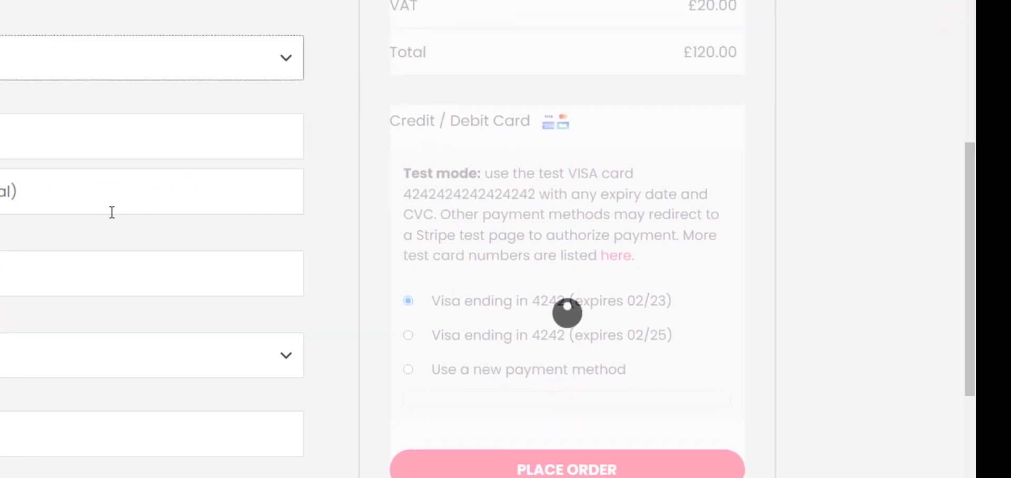
pyautogui.scroll(5, 342, 187)
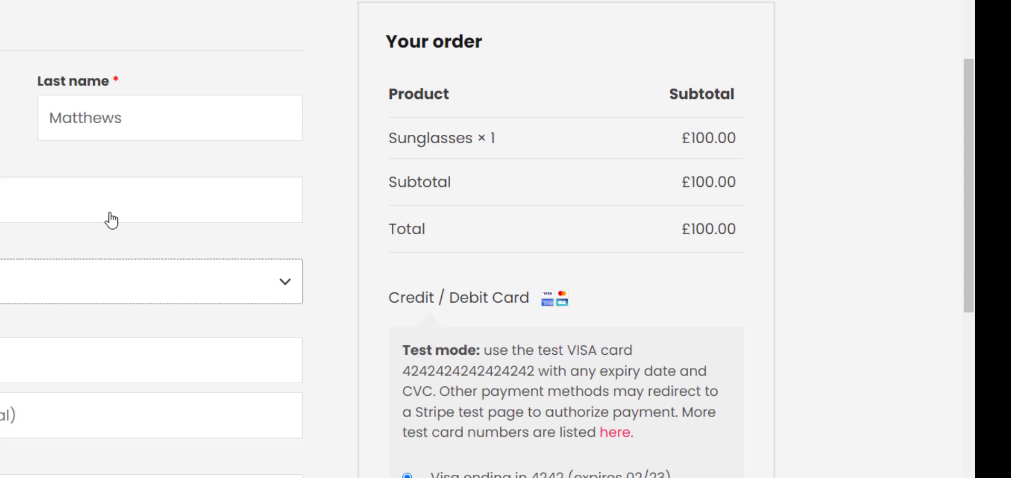
pyautogui.click(89, 291)
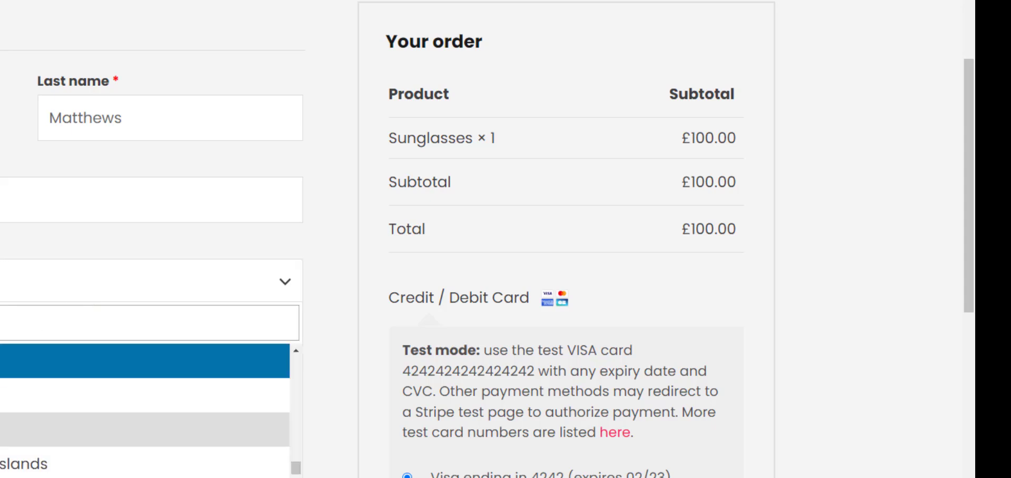
pyautogui.click(5, 396)
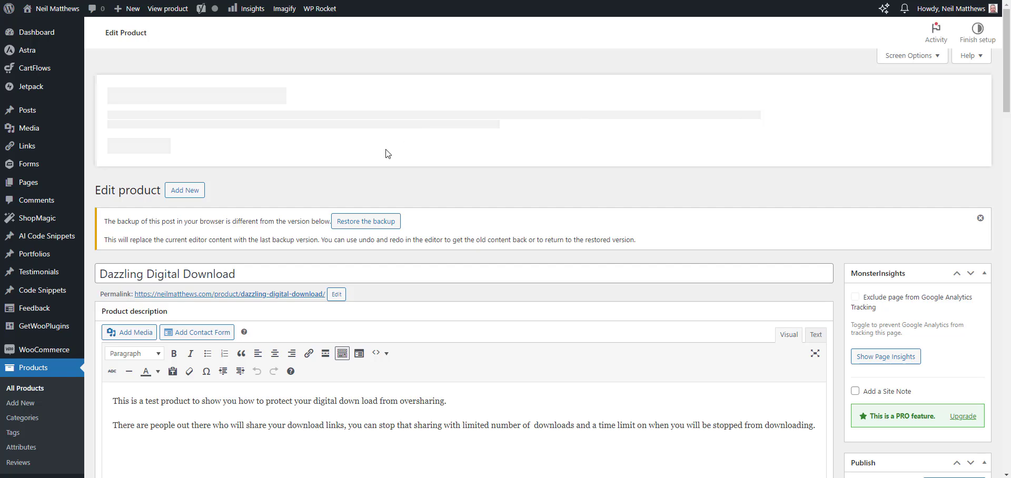
# Keep the Dazzling Digital Download product's tax status as Taxable and set its tax class to Reduced rate.
pyautogui.scroll(-2, 306, 131)
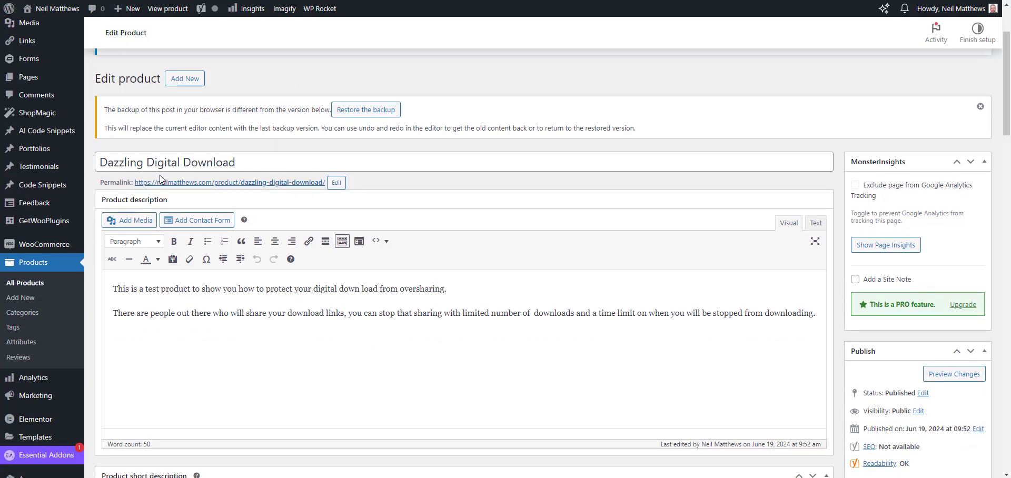
pyautogui.scroll(-2, 317, 129)
pyautogui.scroll(-7, 323, 128)
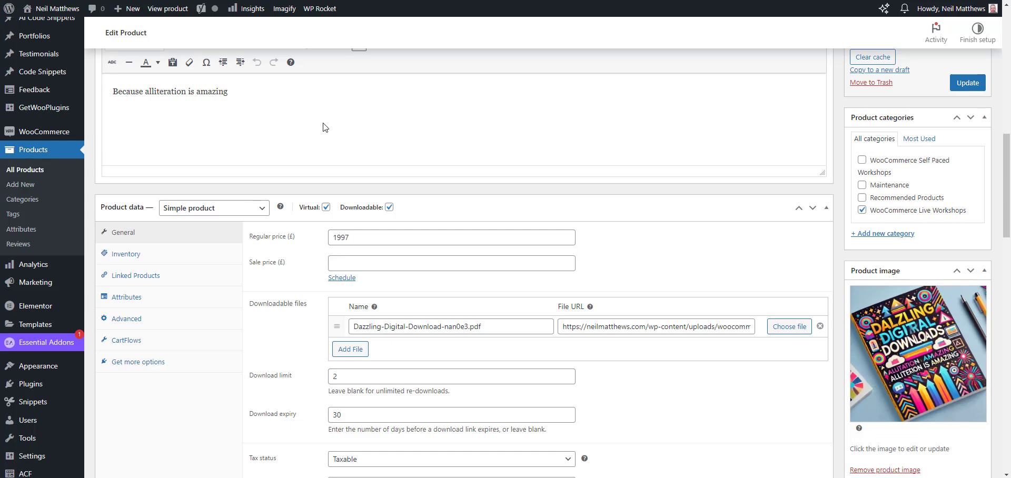
pyautogui.scroll(2, 323, 127)
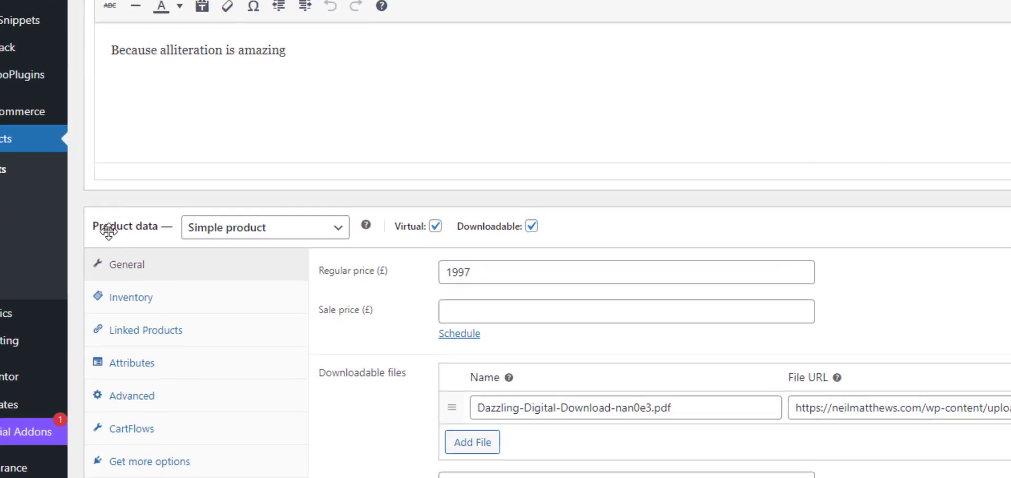
pyautogui.scroll(-7, 731, 72)
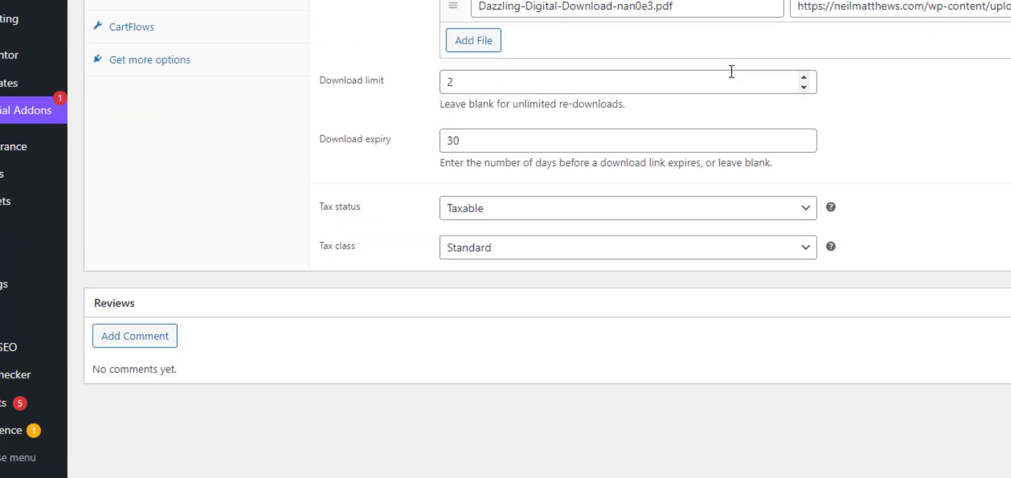
pyautogui.click(465, 216)
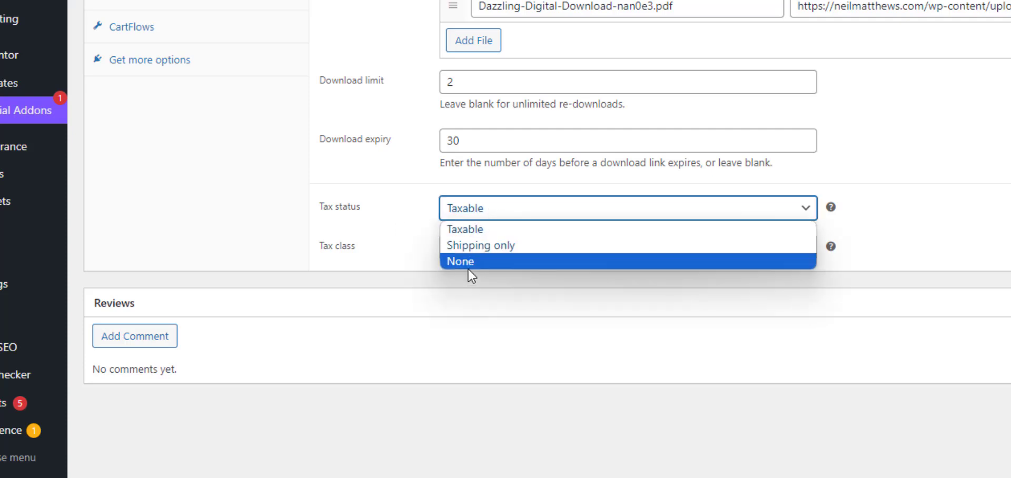
pyautogui.click(469, 210)
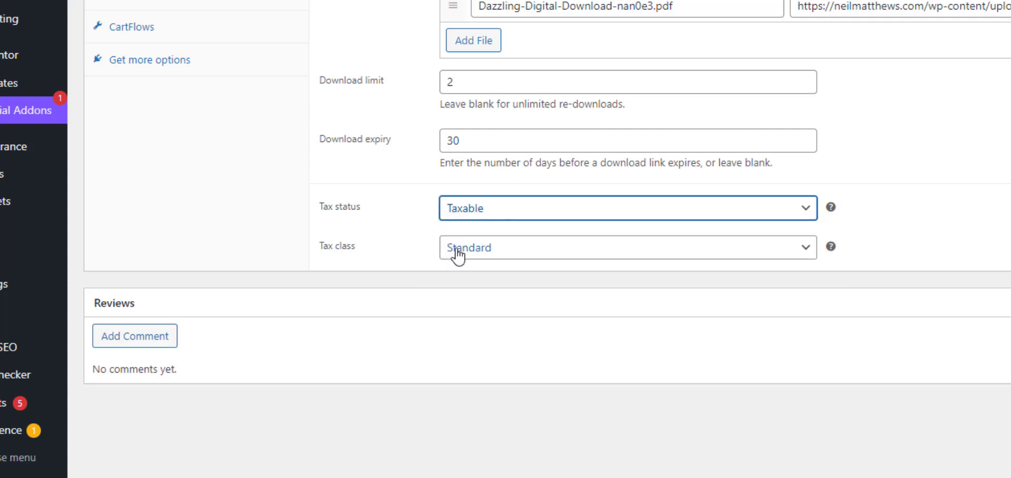
pyautogui.click(514, 256)
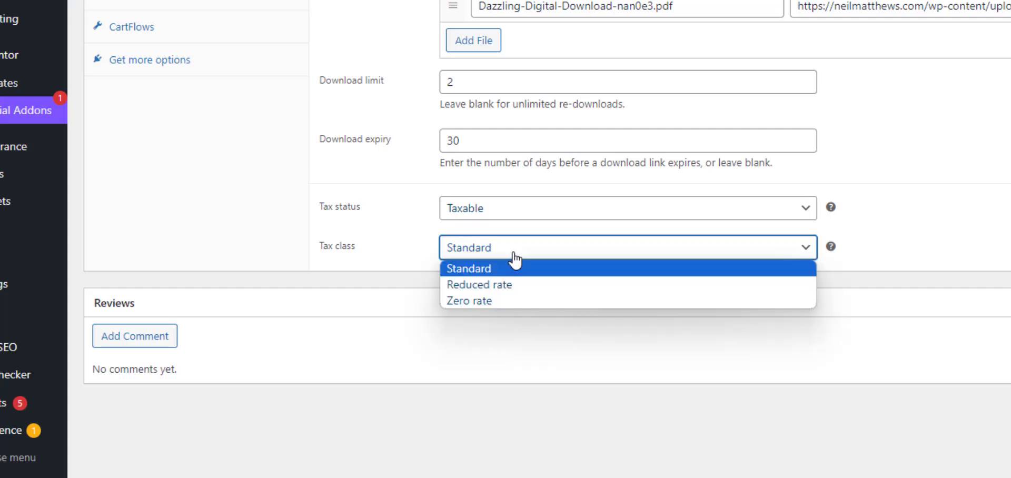
pyautogui.click(485, 289)
# Open the Dazzling Digital Download product page from its permalink in a new tab and add the product to the cart.
pyautogui.scroll(8, 598, 296)
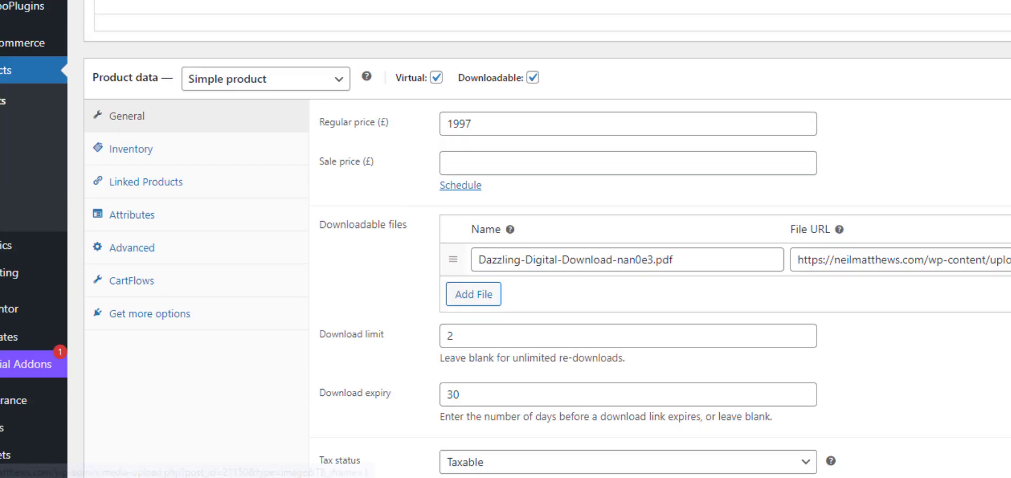
pyautogui.scroll(11, 398, 33)
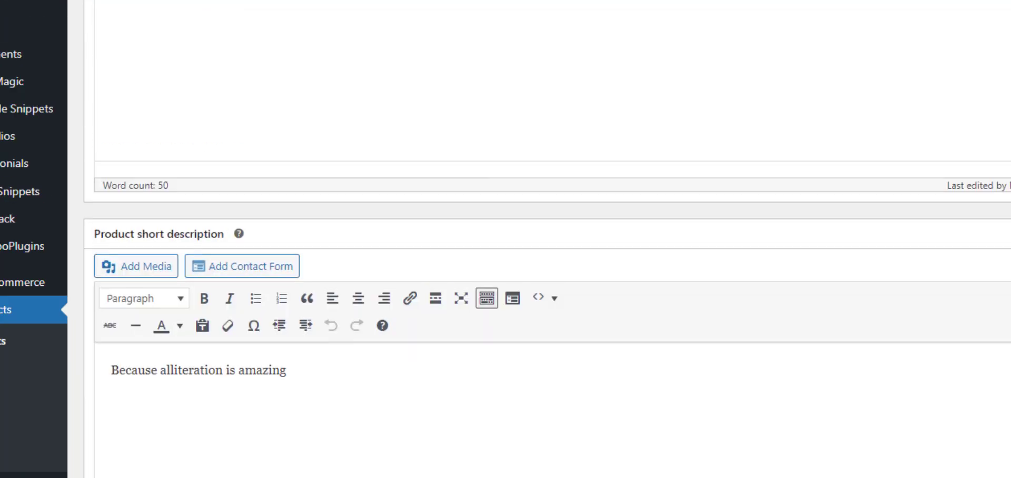
pyautogui.rightClick(357, 33)
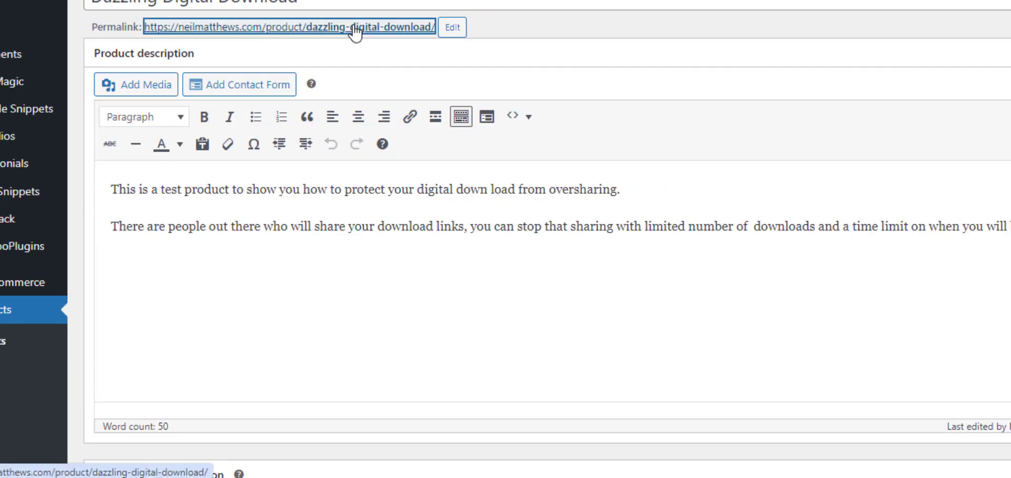
pyautogui.click(423, 44)
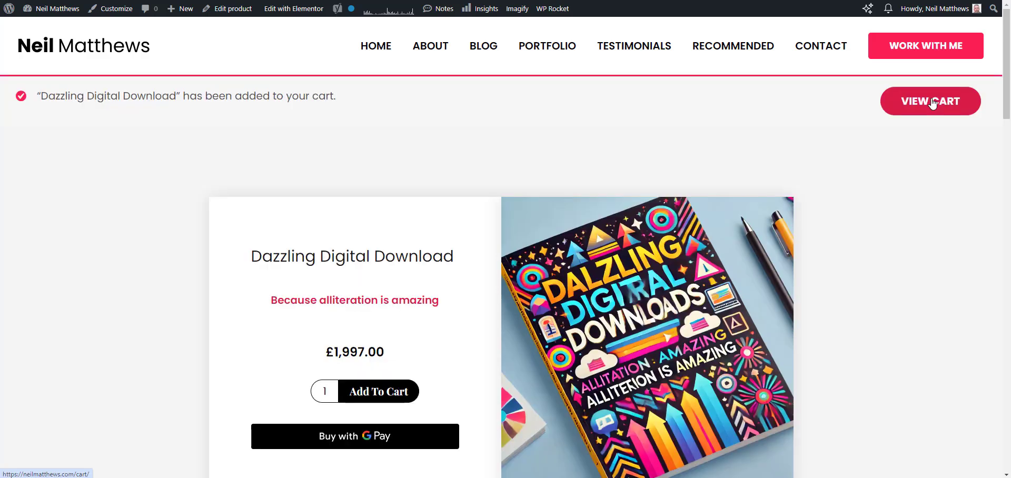
# Open the cart and examine the subtotal, VAT, VAT(reduced rate) and total for the Sunglasses and Dazzling Digital Download.
pyautogui.click(933, 103)
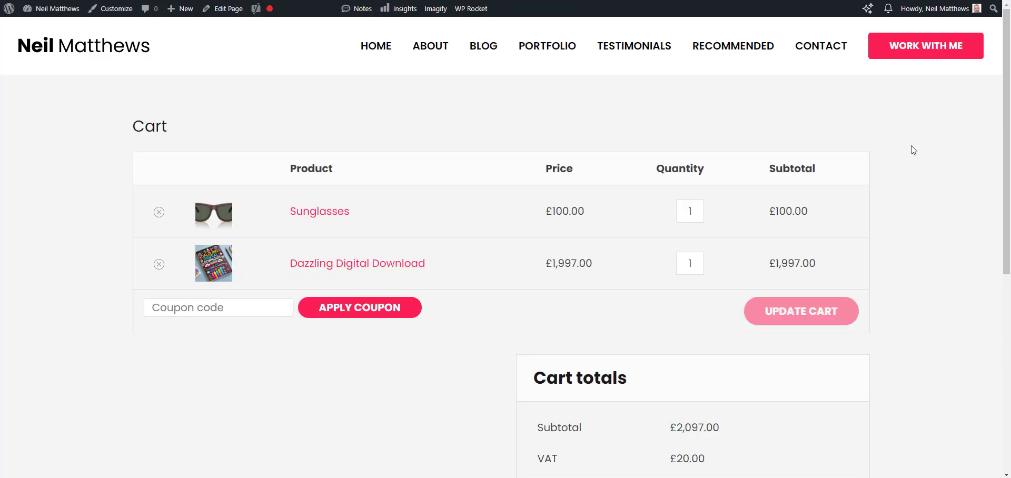
pyautogui.scroll(-2, 877, 195)
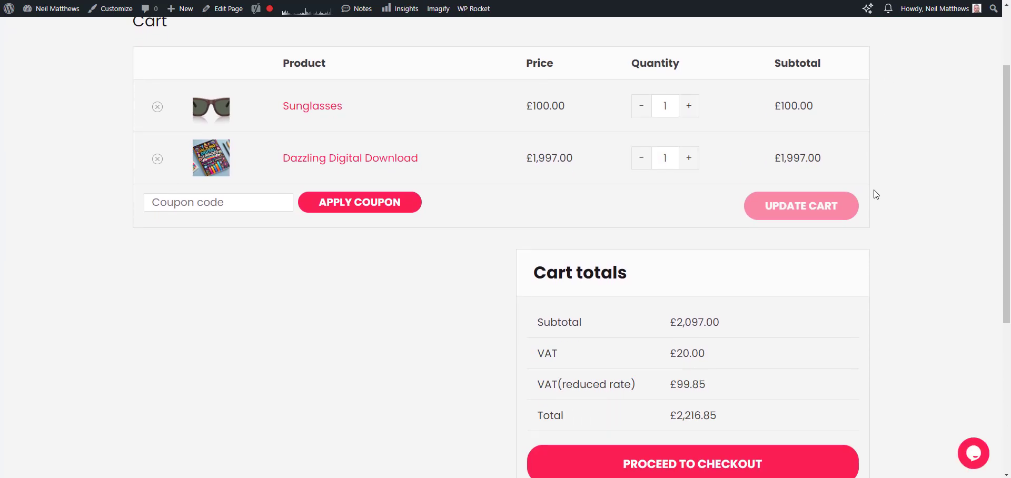
pyautogui.scroll(-2, 763, 350)
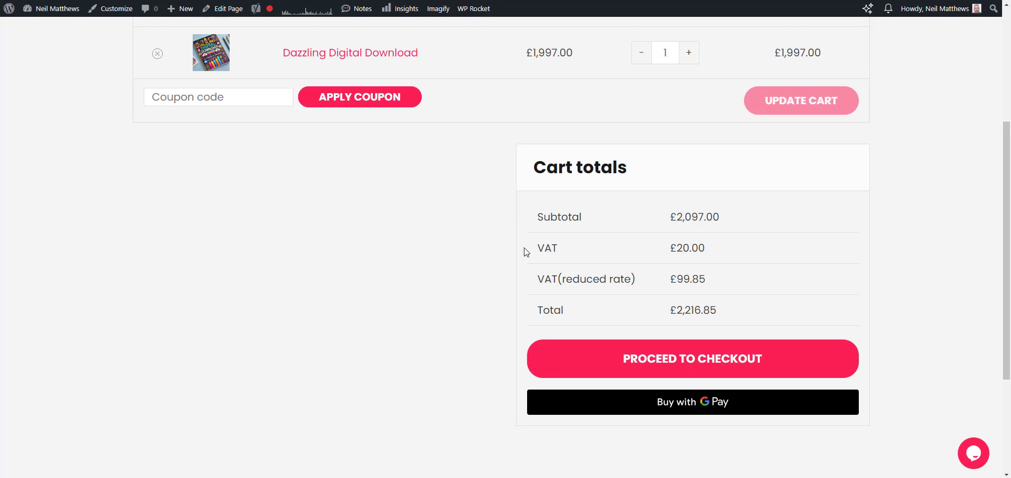
pyautogui.scroll(2, 564, 262)
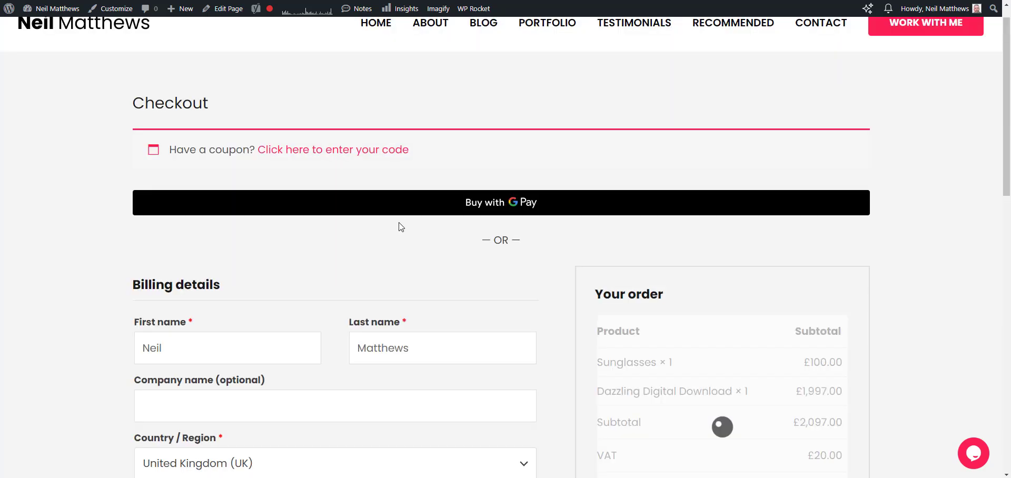
# Proceed to checkout and switch the billing country to United Arab Emirates to check the order total.
pyautogui.scroll(-3, 410, 247)
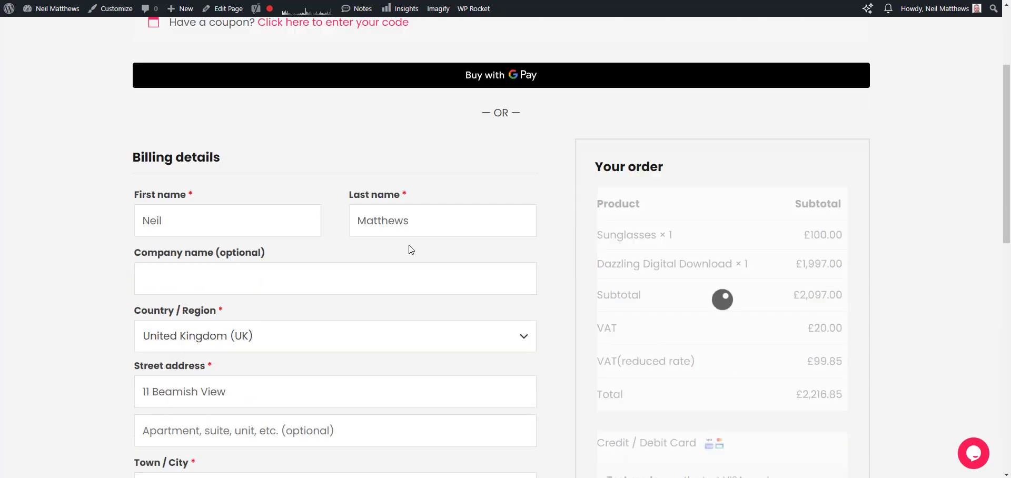
pyautogui.click(334, 309)
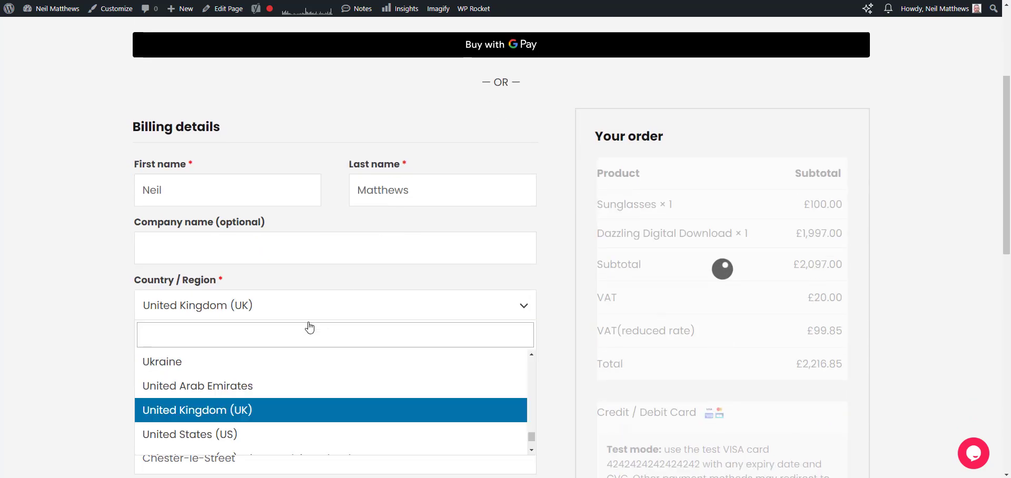
pyautogui.click(224, 393)
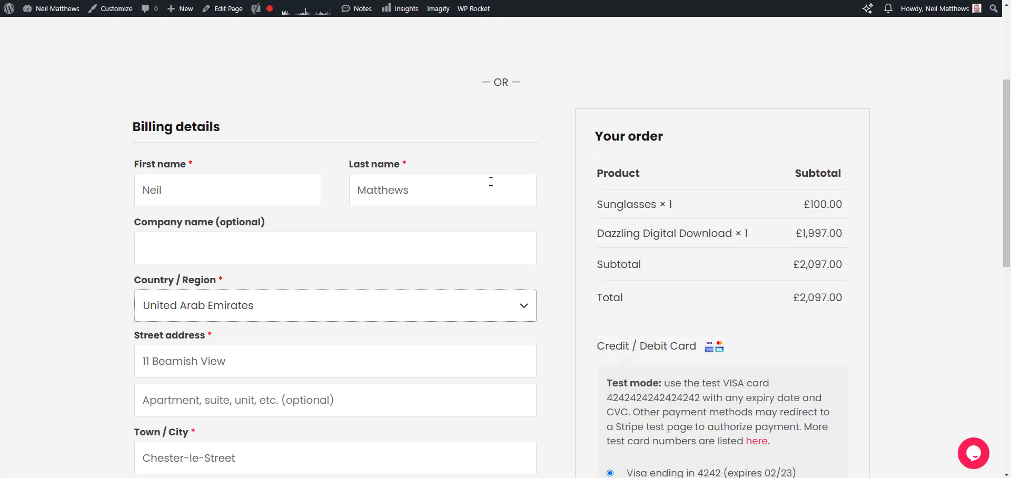
pyautogui.scroll(-3, 491, 182)
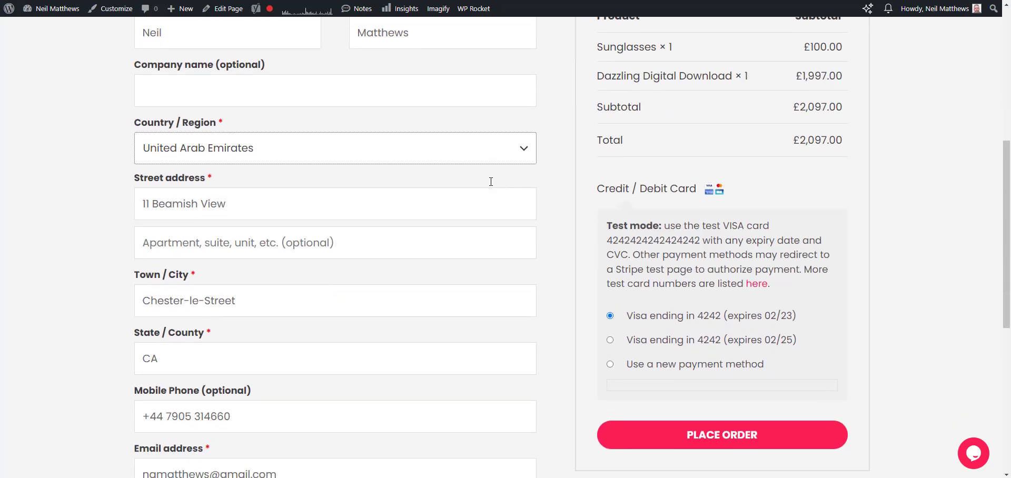
pyautogui.scroll(2, 762, 203)
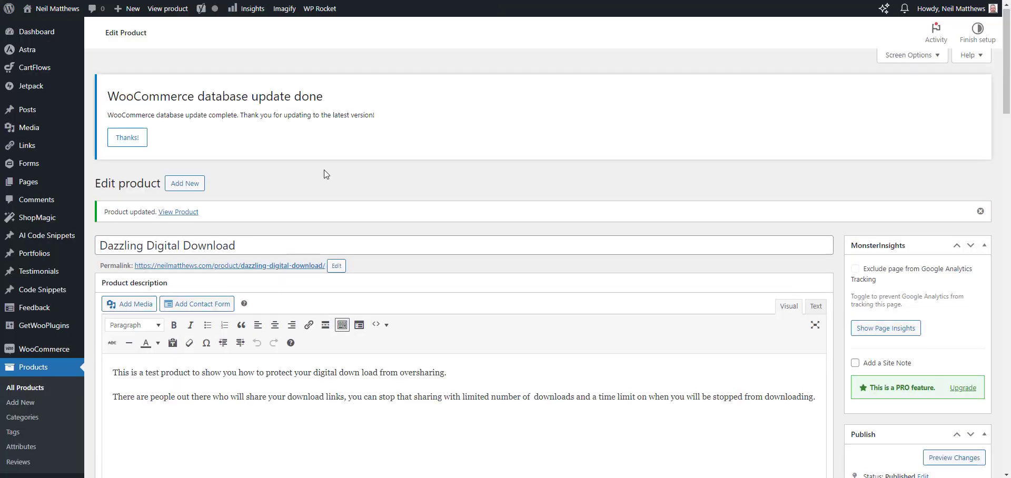
# Set the Dazzling Digital Download product's tax class to Zero rate and update the product.
pyautogui.scroll(-15, 343, 70)
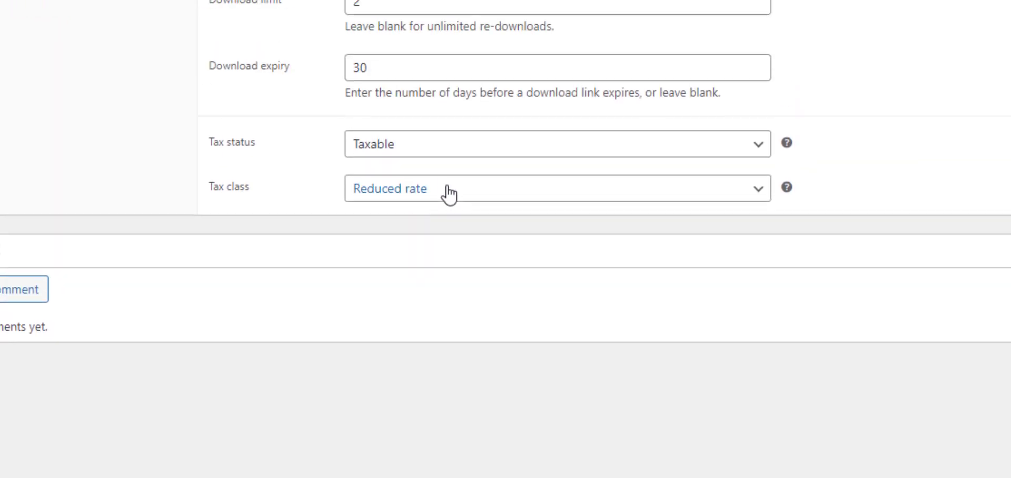
pyautogui.click(450, 23)
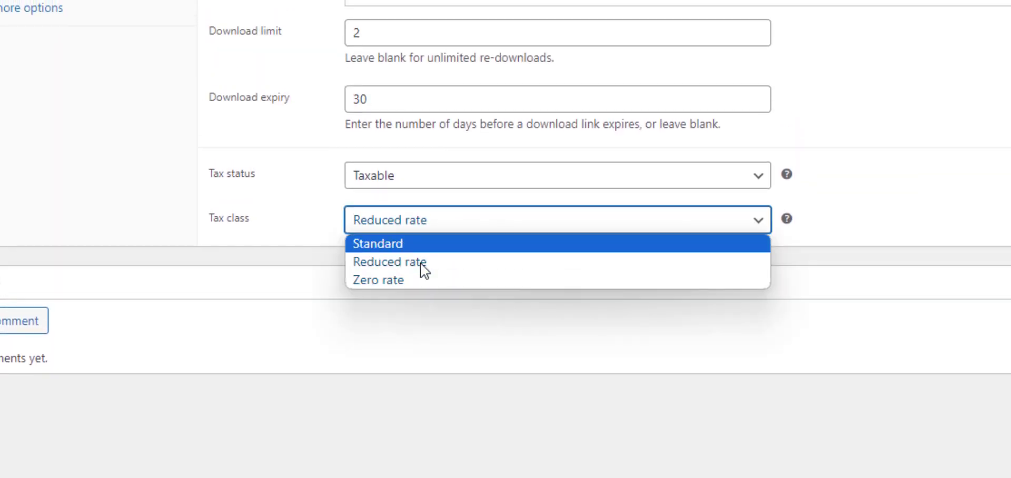
pyautogui.click(422, 72)
pyautogui.scroll(2, 506, 239)
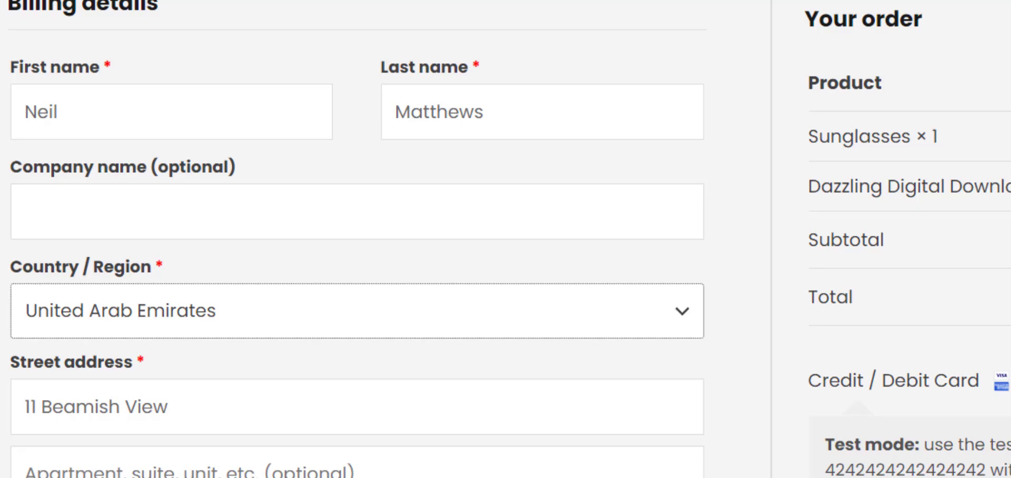
# Return the checkout country to United Kingdom (UK) and examine the VAT line in the order summary.
pyautogui.click(307, 313)
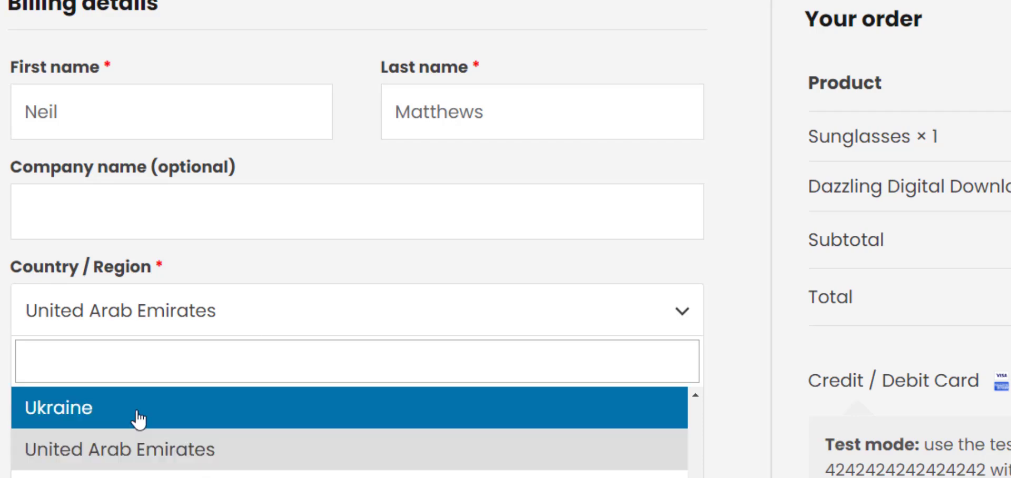
pyautogui.click(140, 477)
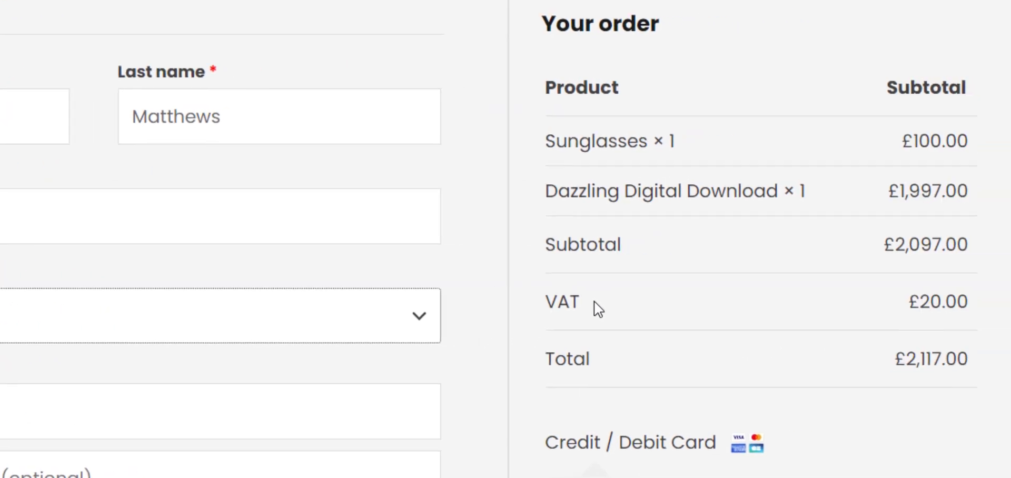
pyautogui.moveTo(855, 298); pyautogui.dragTo(800, 297)
pyautogui.moveTo(414, 311); pyautogui.dragTo(421, 304)
pyautogui.scroll(7, 624, 215)
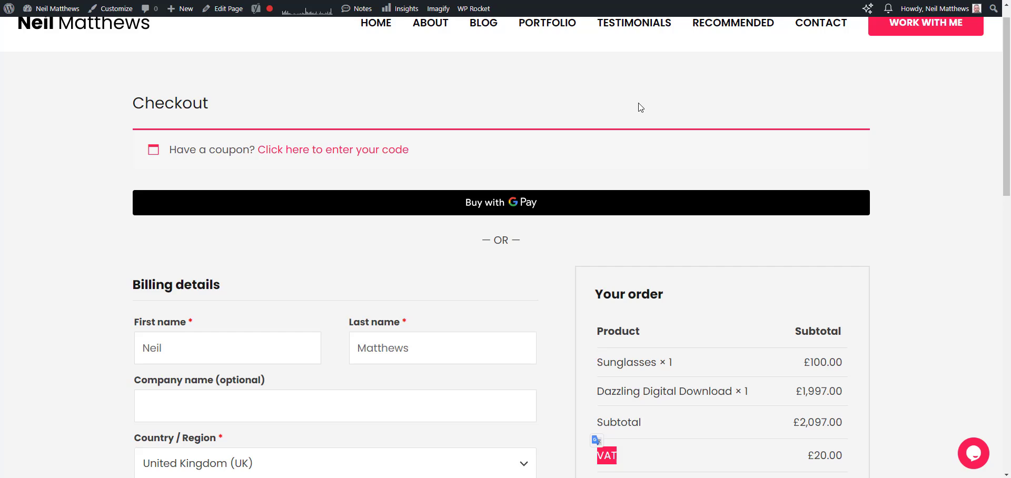
# Go back to the cart, remove the Sunglasses, and check the Dazzling Digital Download order's total at checkout.
pyautogui.hotkey('alt', 'Left')
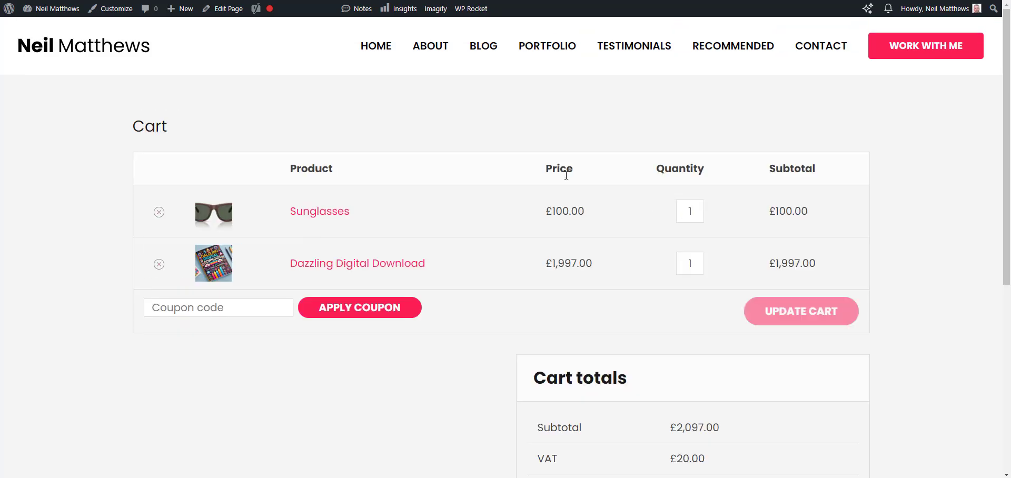
pyautogui.click(158, 212)
pyautogui.scroll(-4, 925, 177)
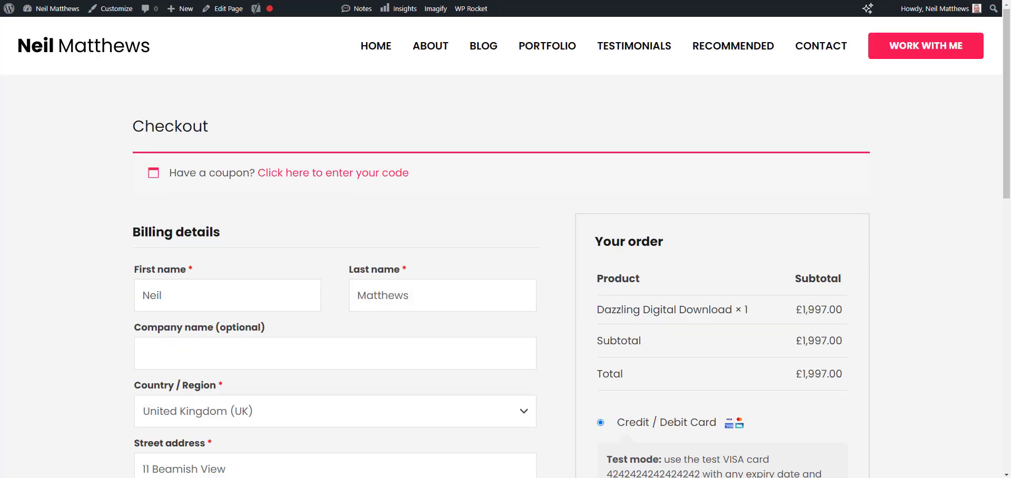
pyautogui.scroll(-4, 930, 167)
pyautogui.scroll(3, 931, 167)
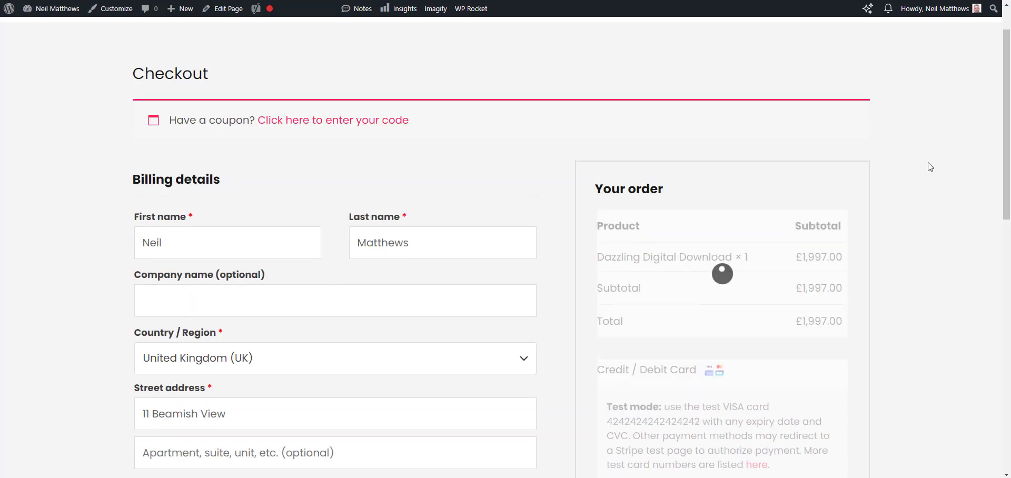